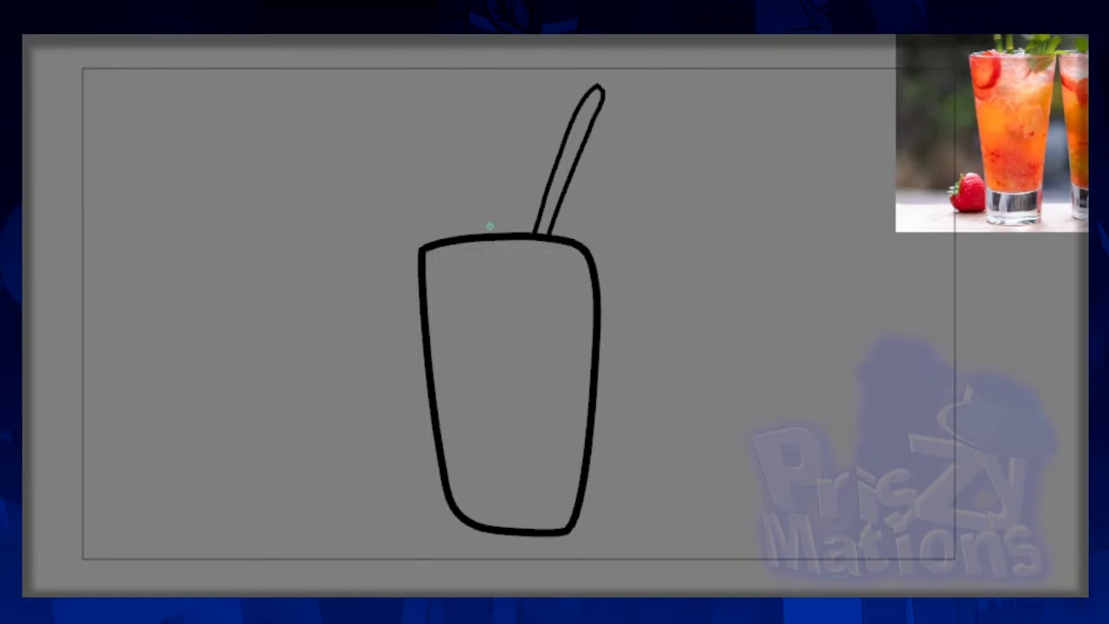
Step: Undo the second straw stroke and sketch a new straw rising from the rim
drag(490, 232, 524, 95)
key(ctrl+z)
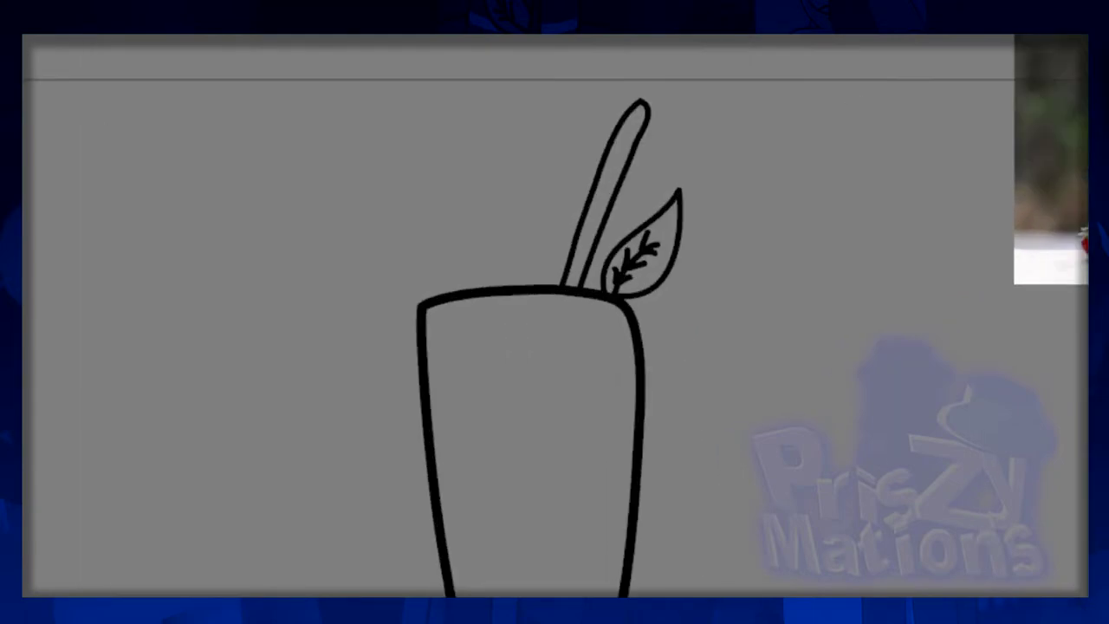
scroll(606, 238, up, 4)
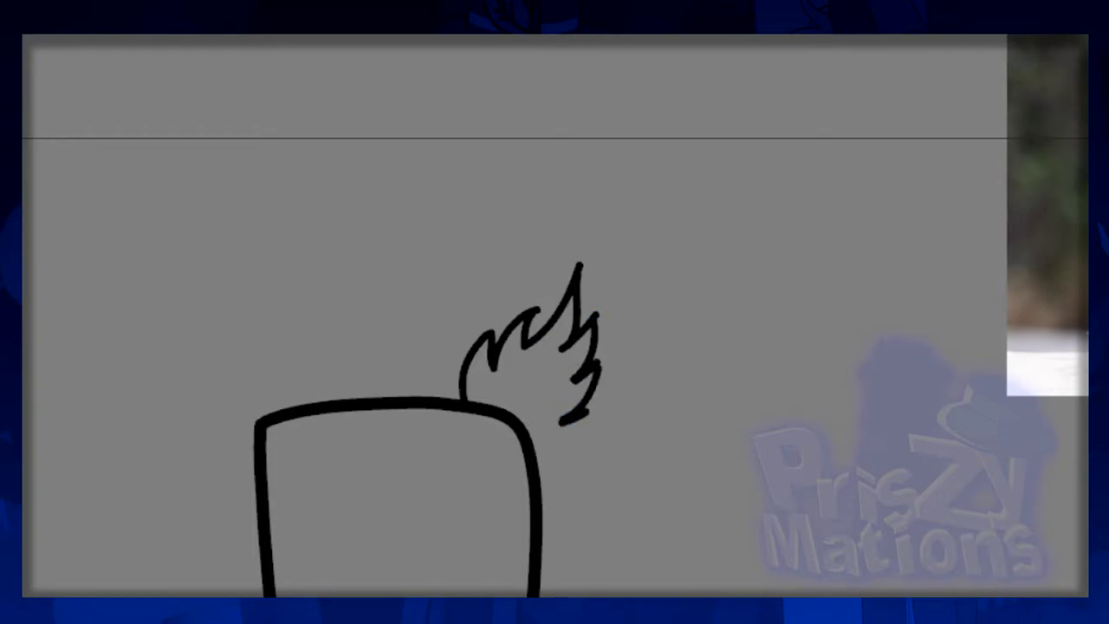
Step: Join the leaf's lower edge and bottom tip down to the glass rim
key(ctrl+z)
drag(585, 423, 534, 455)
key(ctrl+z)
key(ctrl+z)
drag(593, 414, 535, 455)
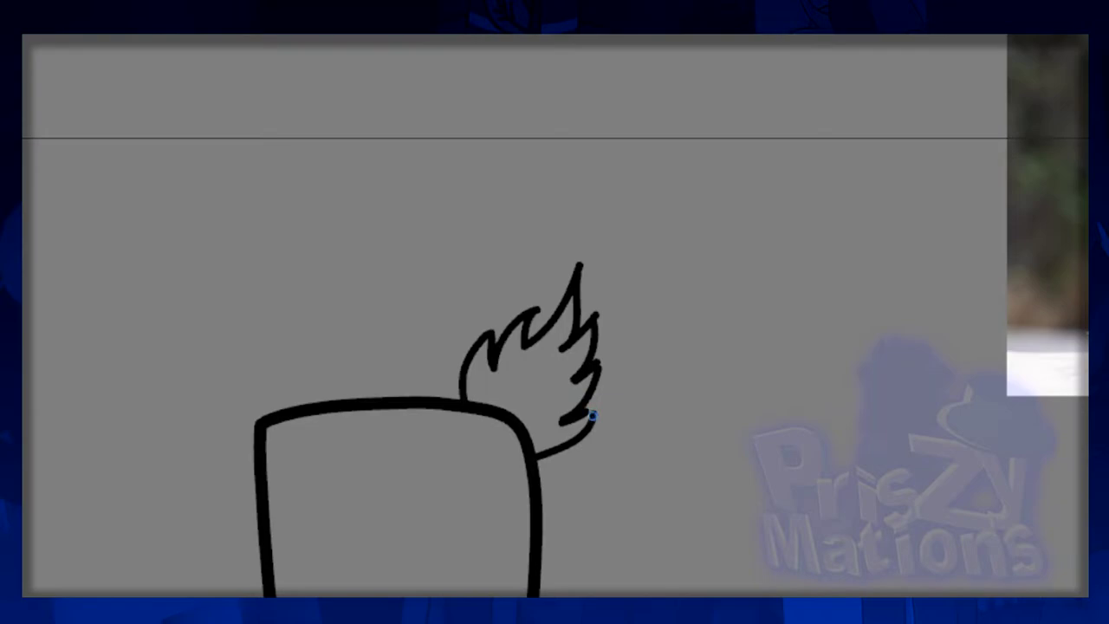
key(ctrl+z)
drag(588, 407, 535, 454)
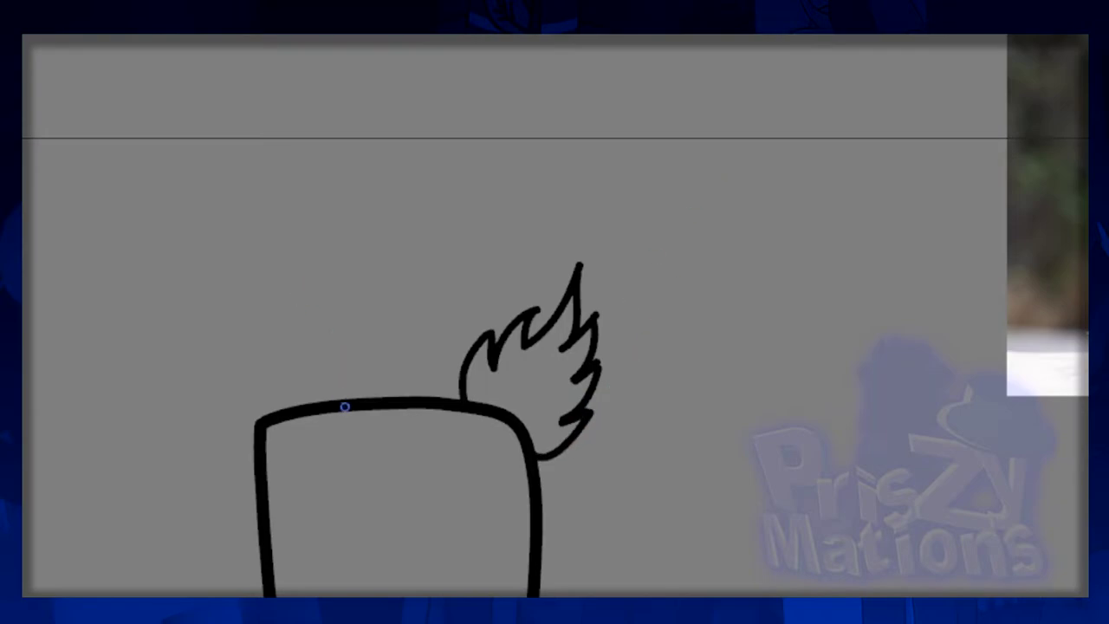
Step: Draw two straws above the glass rim, redrawing the left one wider
mouse_move(342, 403)
mouse_down()
mouse_move(351, 251)
mouse_move(362, 397)
mouse_move(386, 208)
mouse_up()
key(ctrl+z)
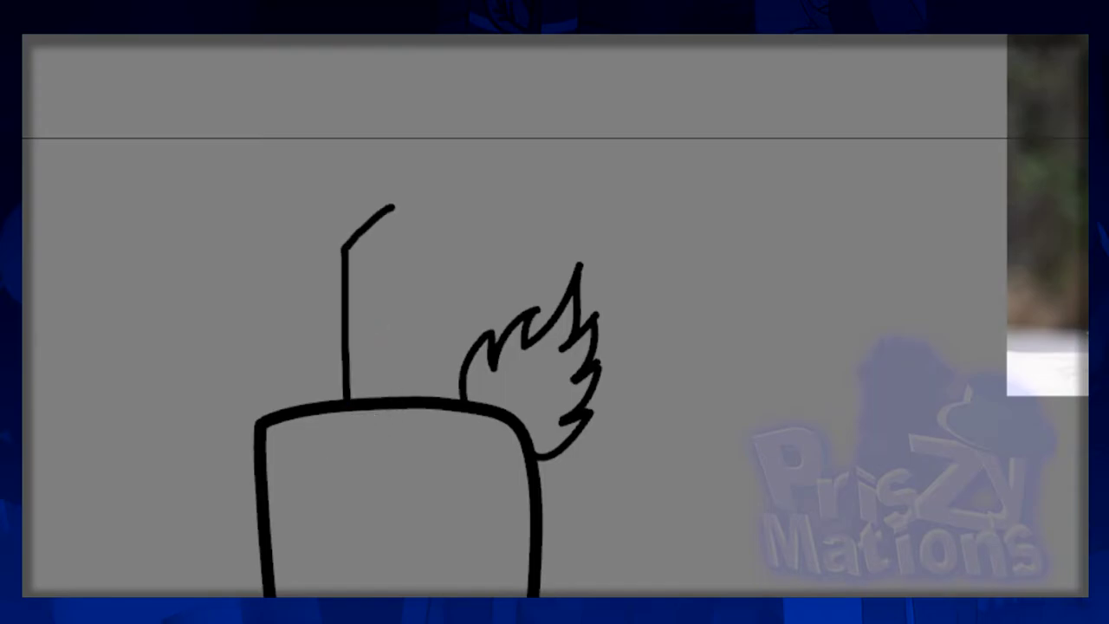
key(ctrl+z)
drag(347, 400, 373, 399)
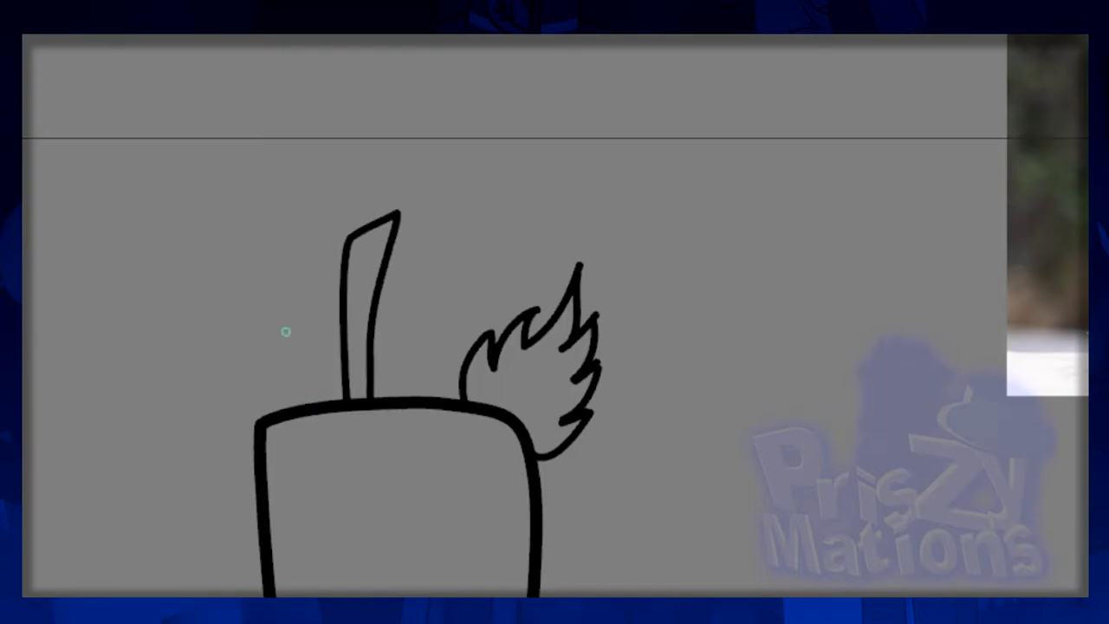
mouse_move(304, 405)
mouse_down()
mouse_move(286, 233)
mouse_move(325, 399)
mouse_move(284, 224)
mouse_move(319, 400)
mouse_up()
key(ctrl+z)
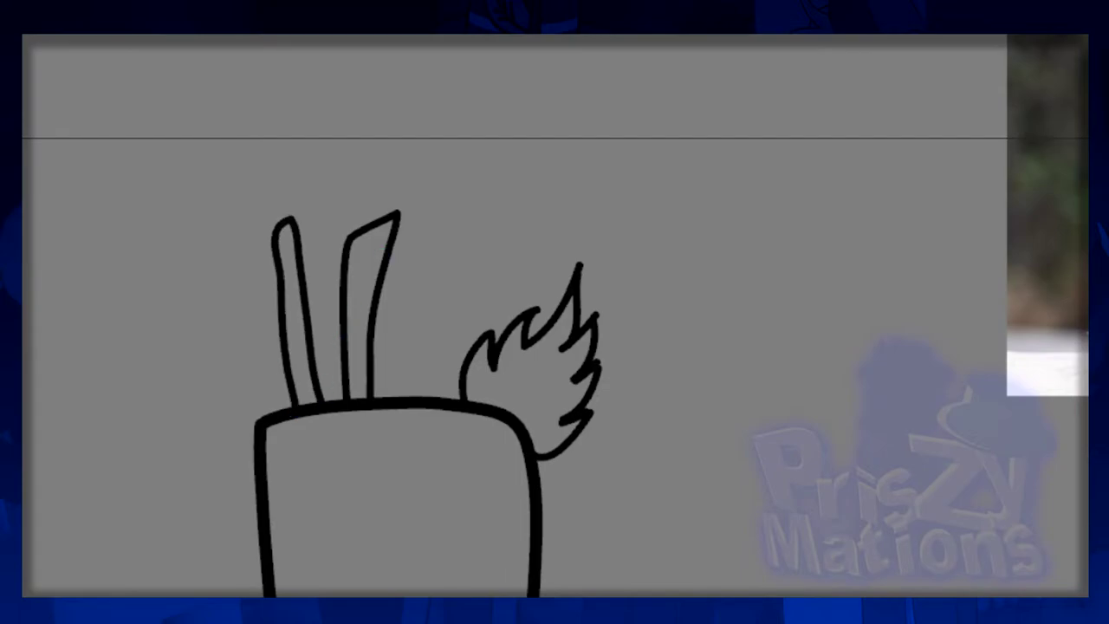
key(ctrl+z)
mouse_move(295, 403)
mouse_down()
mouse_move(325, 382)
mouse_move(329, 402)
mouse_up()
key(ctrl+z)
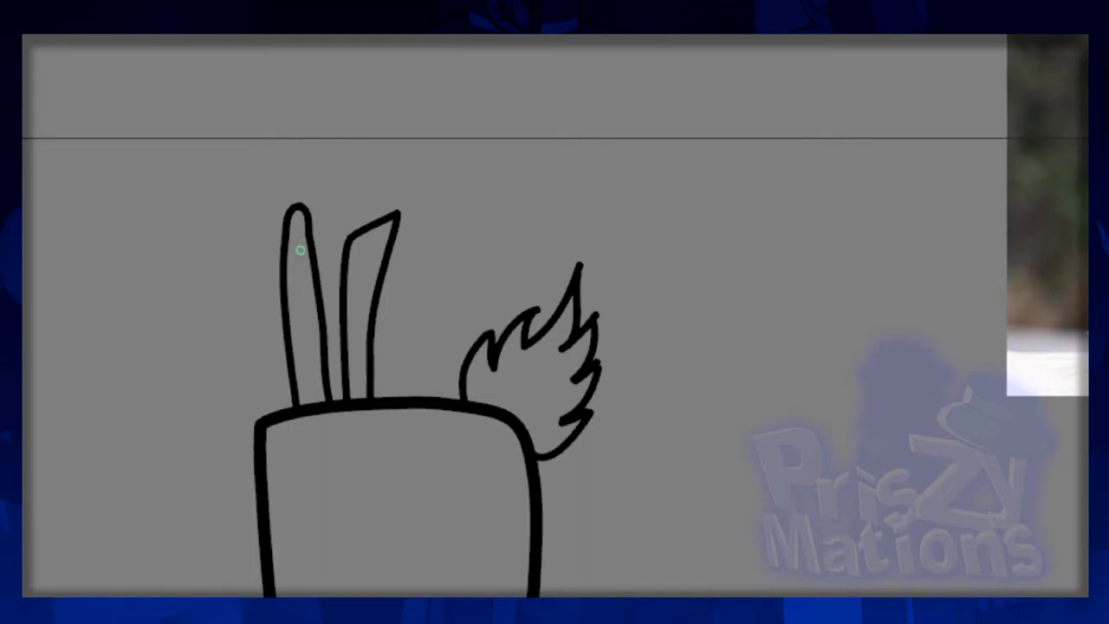
Step: Add stripe strokes across the left straw from tip to bottom
mouse_move(289, 244)
mouse_down()
mouse_move(309, 239)
mouse_move(310, 264)
mouse_up()
drag(284, 301, 315, 299)
drag(288, 339, 320, 333)
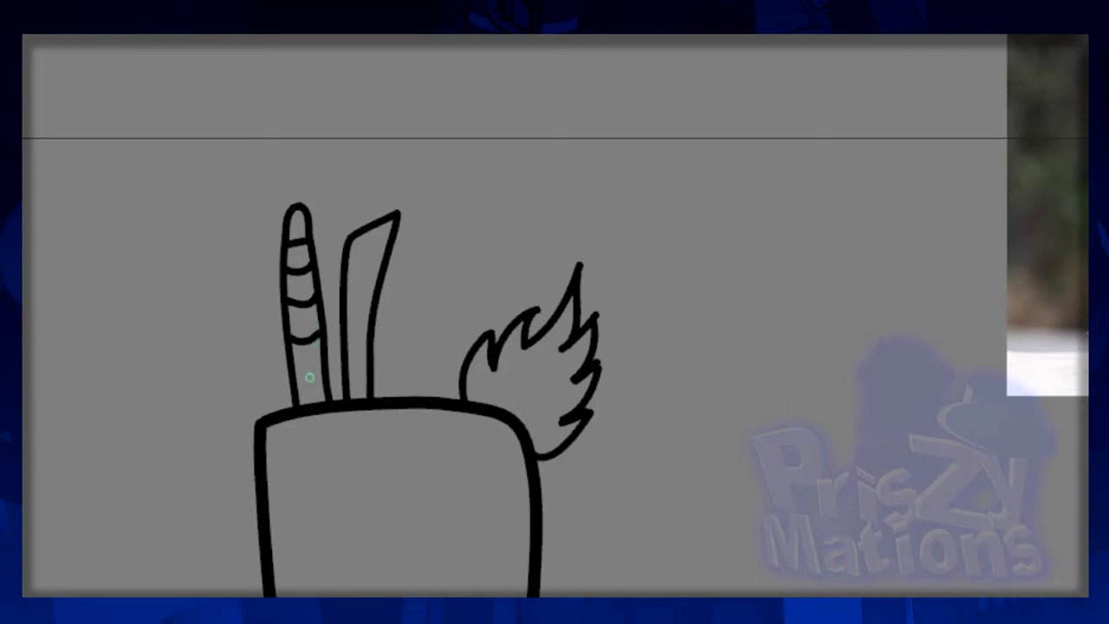
mouse_move(293, 374)
mouse_down()
mouse_move(330, 362)
mouse_move(368, 369)
mouse_move(393, 230)
mouse_up()
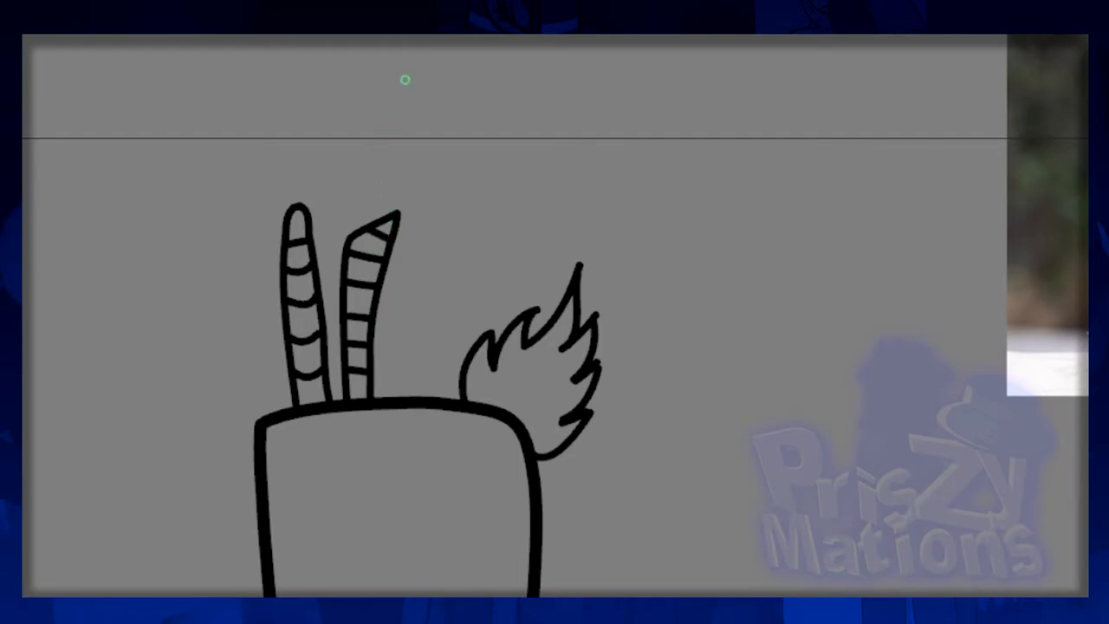
Step: Sketch strokes at the glass's left rim and a line along the glass bottom
mouse_move(286, 386)
mouse_down()
mouse_move(295, 412)
mouse_move(274, 437)
mouse_up()
key(ctrl+z)
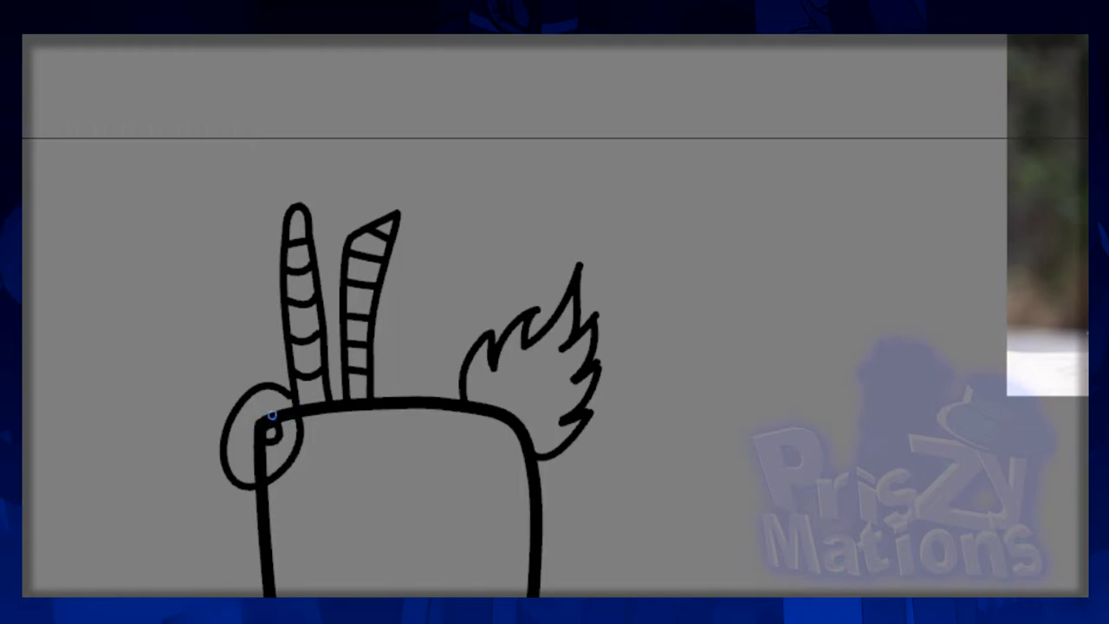
mouse_move(265, 386)
mouse_down()
mouse_move(260, 421)
mouse_move(217, 461)
mouse_up()
mouse_move(267, 433)
mouse_down()
mouse_move(282, 459)
mouse_move(303, 423)
mouse_move(286, 425)
mouse_move(275, 446)
mouse_move(234, 447)
mouse_move(273, 433)
mouse_up()
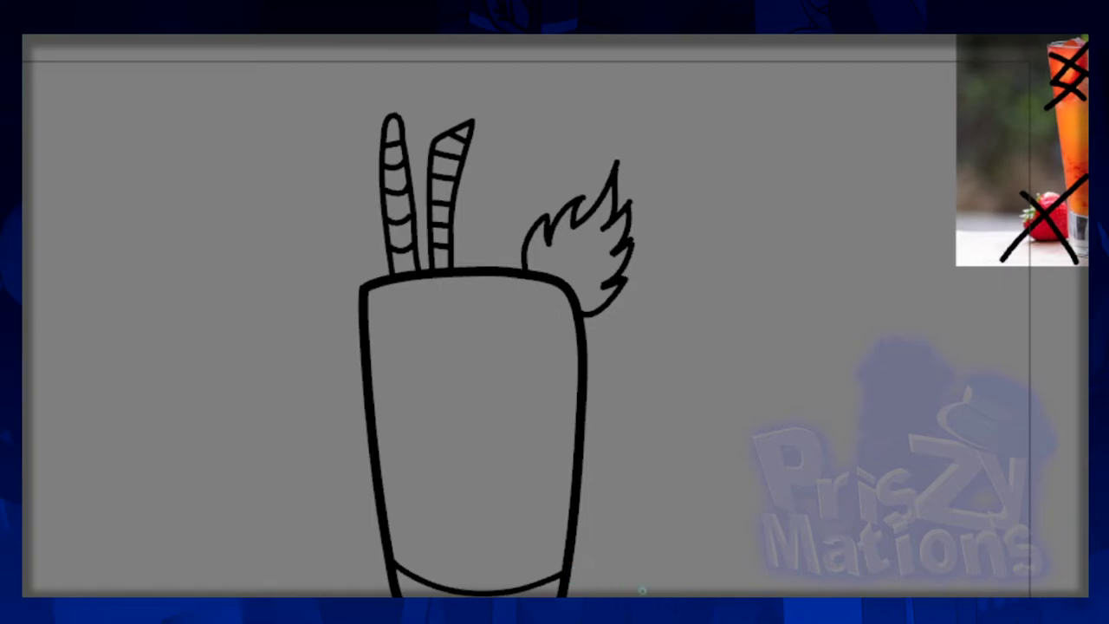
drag(572, 581, 667, 596)
Step: Redraw the curved lines at the glass's bottom left and right
drag(381, 581, 312, 596)
key(ctrl+z)
key(ctrl+z)
drag(390, 585, 327, 598)
drag(572, 576, 667, 596)
drag(388, 577, 304, 596)
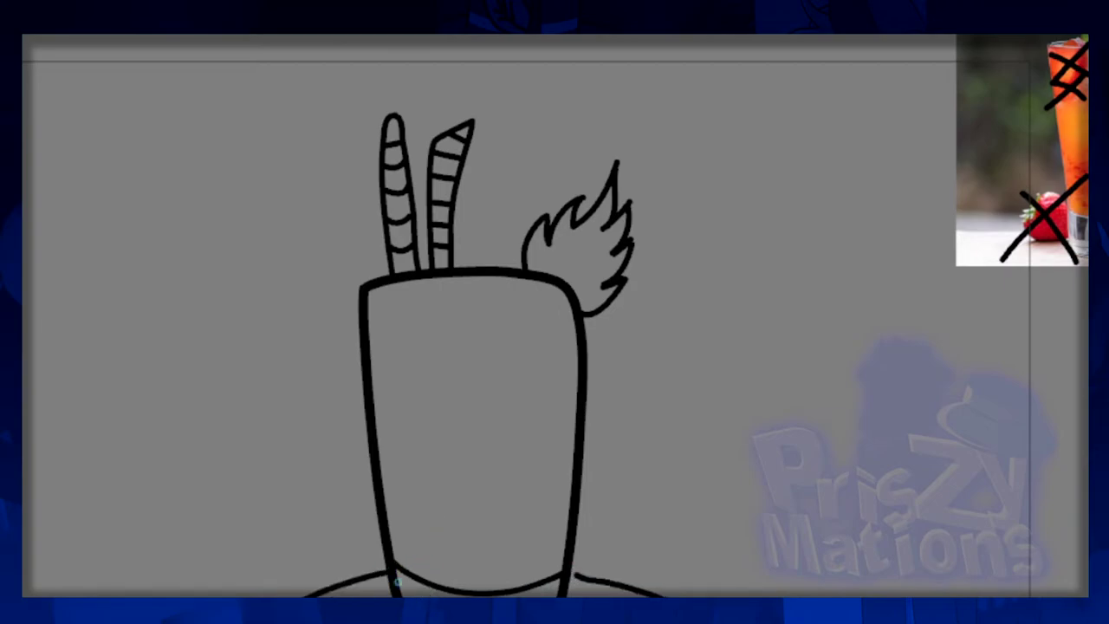
Step: Draw the wavy drink surface and extend the straws down into the drink
drag(371, 312, 576, 307)
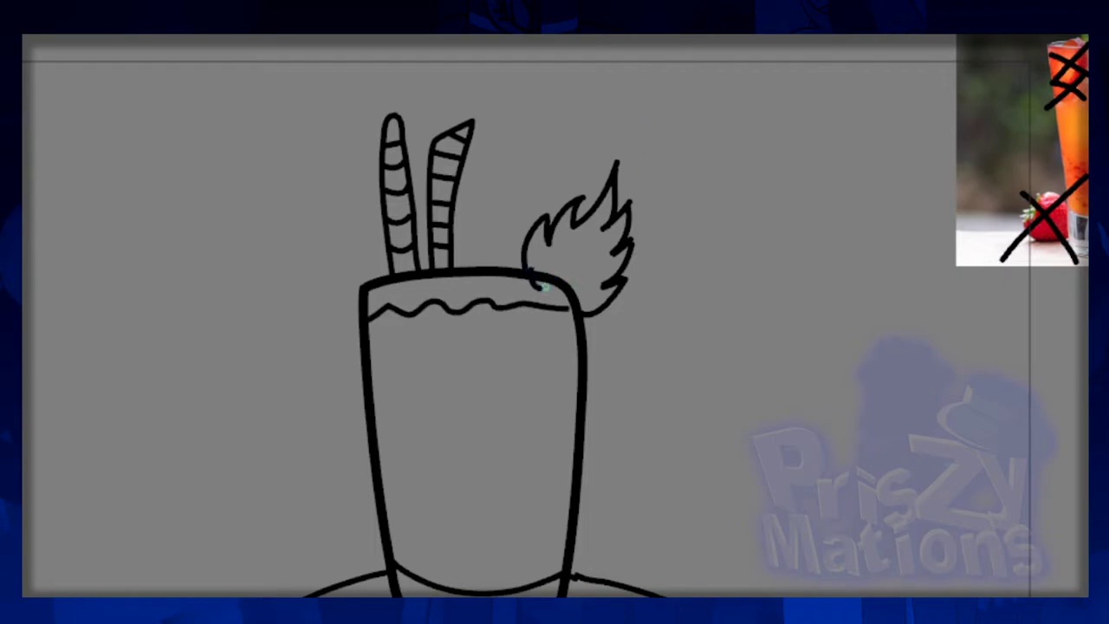
mouse_move(528, 275)
mouse_down()
mouse_move(545, 299)
mouse_move(567, 303)
mouse_up()
drag(430, 278, 431, 300)
drag(450, 272, 453, 308)
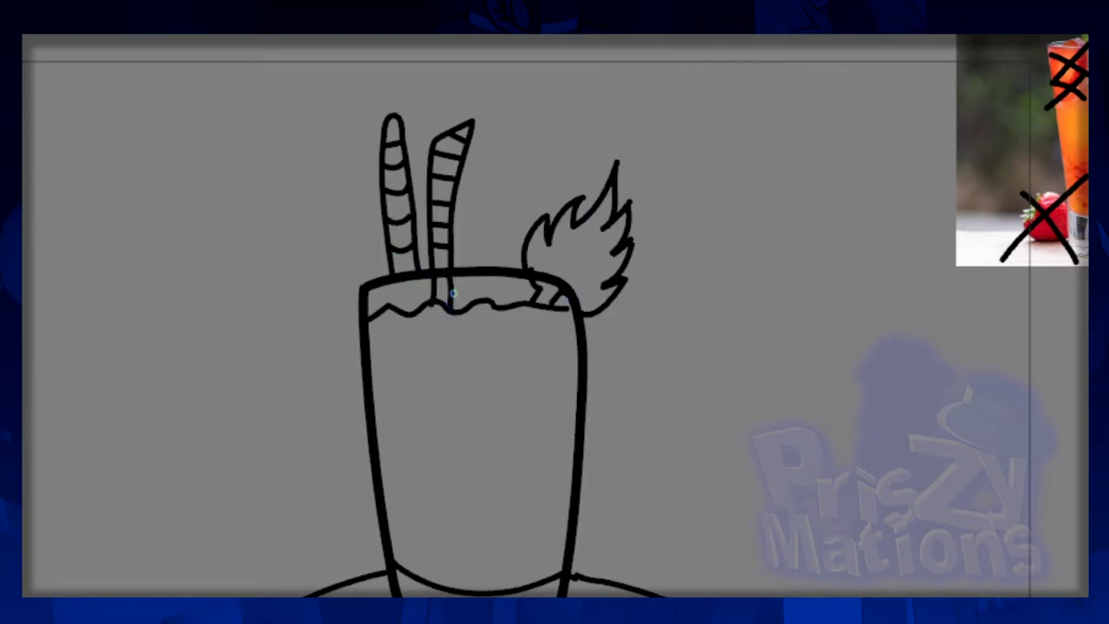
mouse_move(395, 274)
mouse_down()
mouse_move(397, 307)
mouse_move(424, 305)
mouse_up()
Step: Try a bent tip on the left straw, then undo it
drag(390, 121, 309, 154)
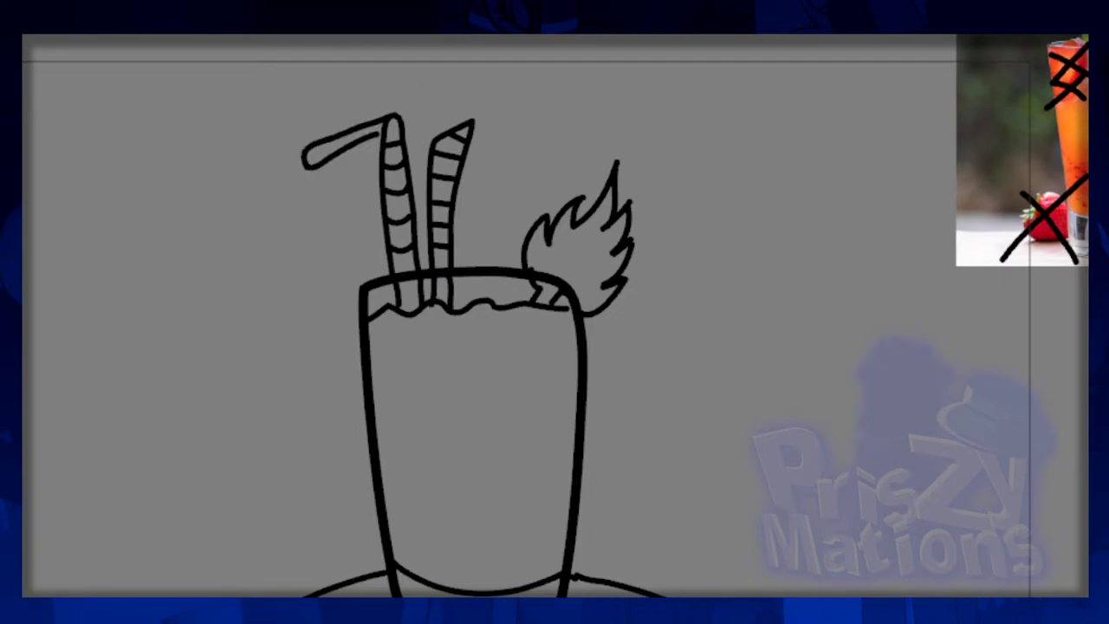
key(ctrl+z)
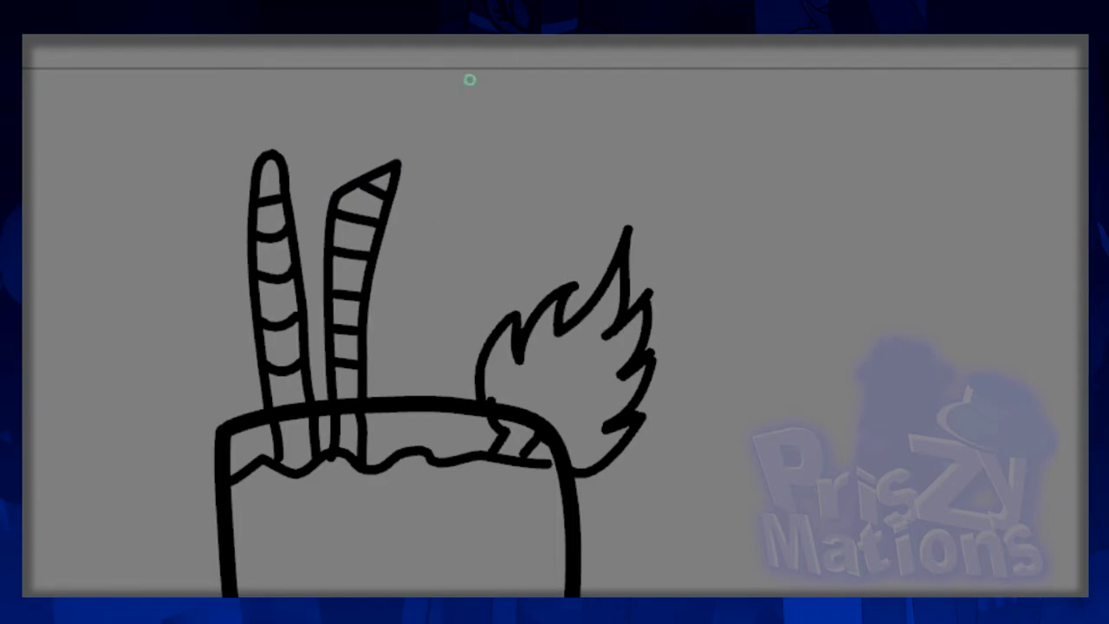
Step: Redraw the second straw's top edge and clean up straw lines at the rim
mouse_move(337, 195)
mouse_down()
mouse_move(340, 157)
mouse_move(395, 164)
mouse_move(338, 204)
mouse_move(416, 113)
mouse_up()
key(ctrl+z)
key(ctrl+z)
key(ctrl+z)
scroll(499, 75, down, 2)
scroll(498, 75, down, 2)
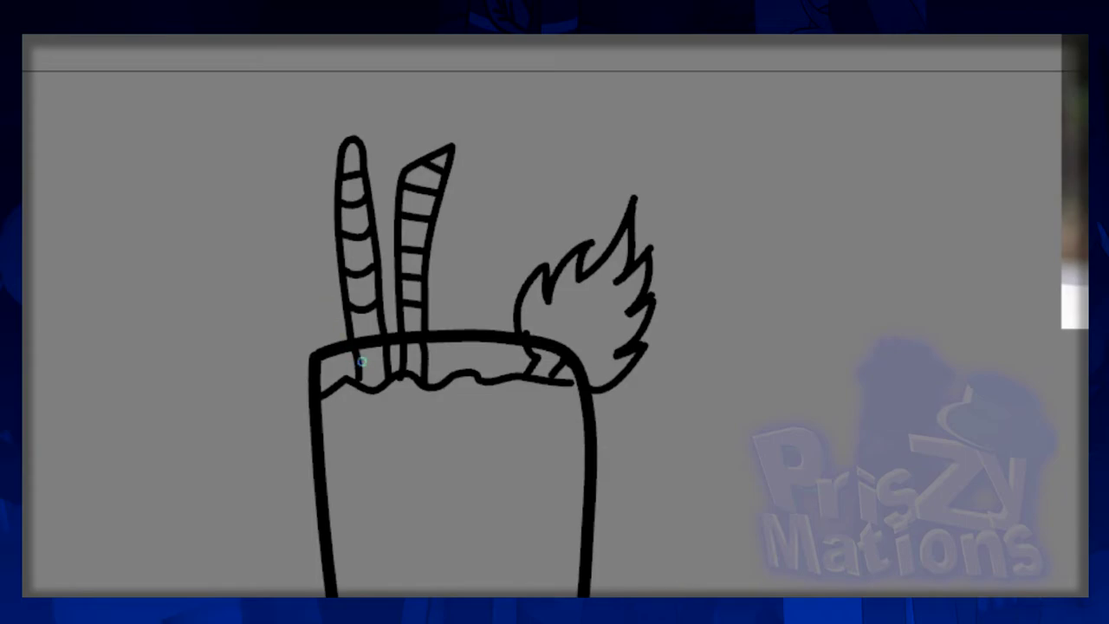
mouse_move(350, 353)
mouse_down()
mouse_move(390, 348)
mouse_move(382, 362)
mouse_up()
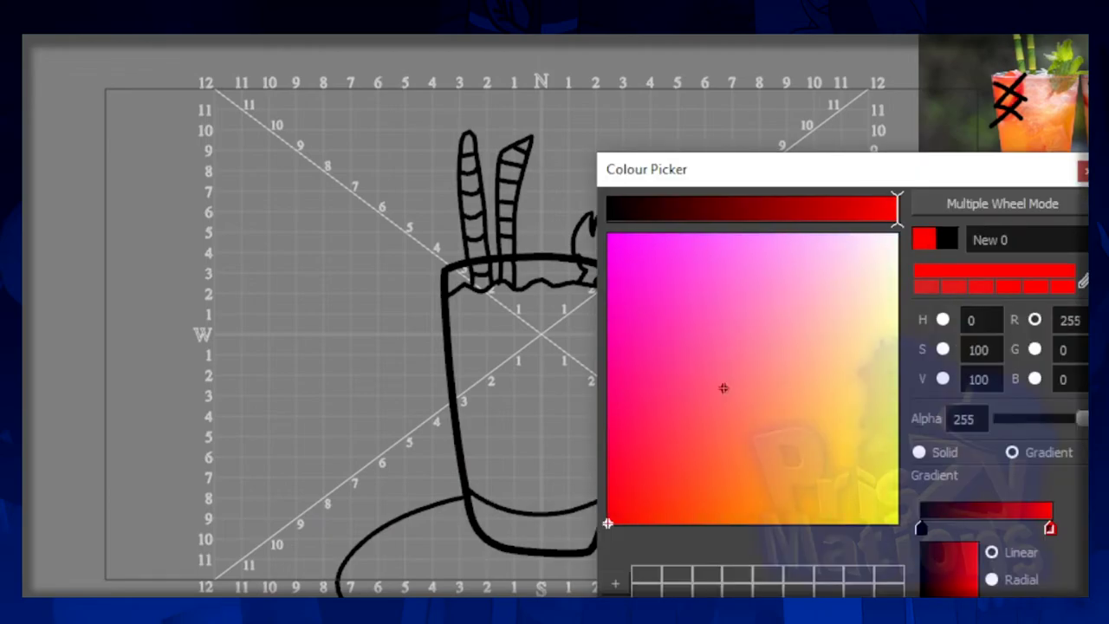
Step: Pick the paint colour and fill all eight stripe sections of the left straw
click(633, 504)
drag(632, 503, 607, 522)
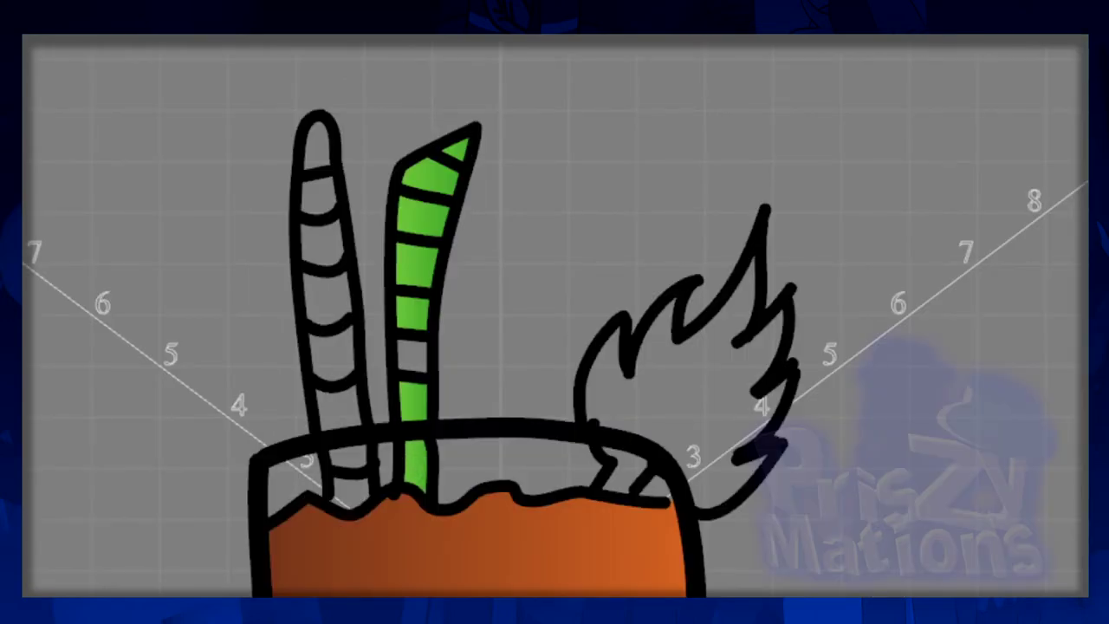
click(345, 494)
click(341, 458)
click(332, 409)
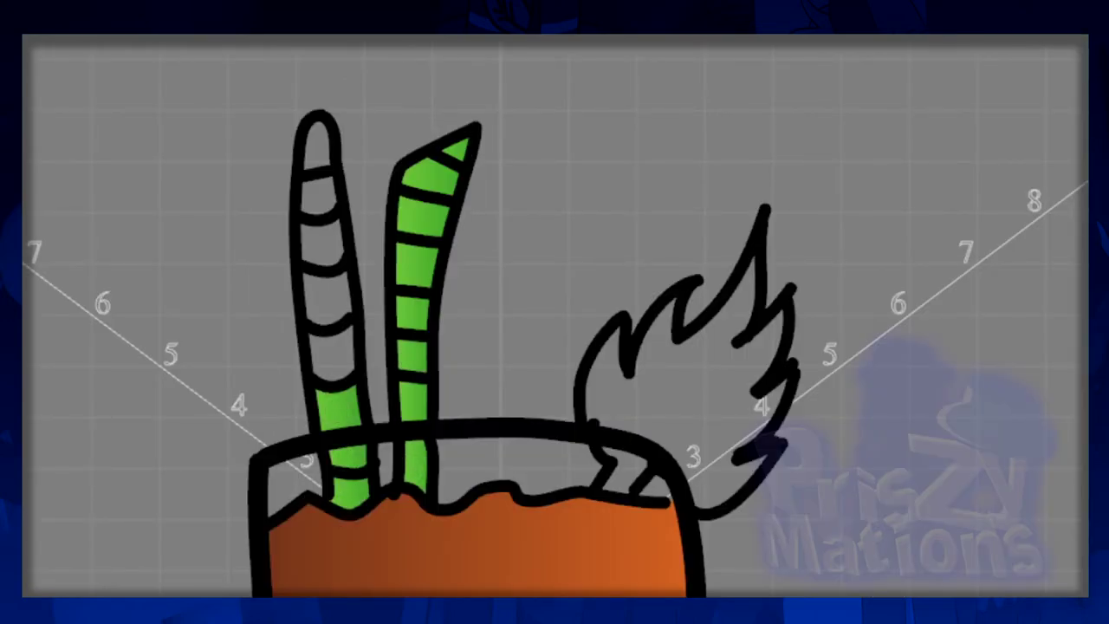
click(324, 357)
click(323, 299)
click(317, 243)
click(313, 195)
click(310, 146)
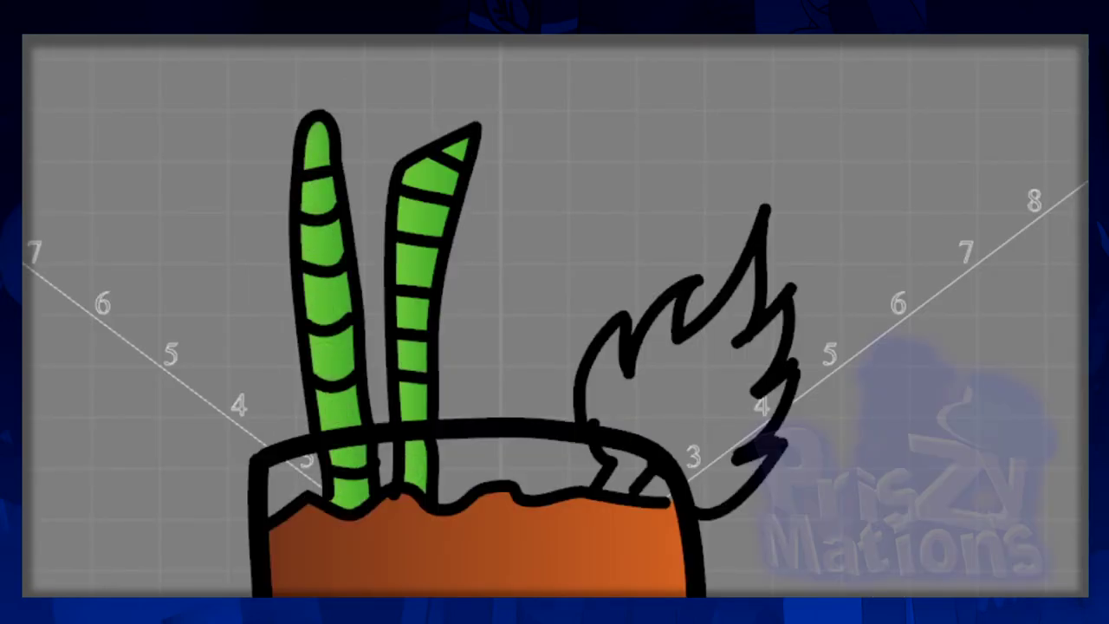
scroll(555, 312, down, 2)
scroll(555, 311, down, 3)
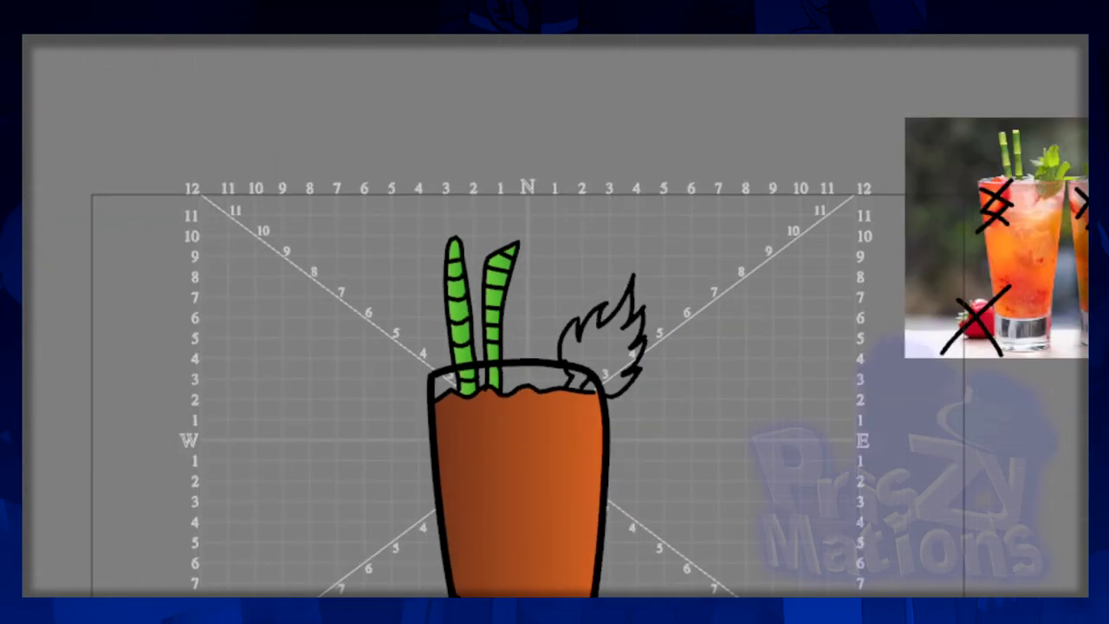
Step: Choose a different, darker green shade for the straw gradient
key(c)
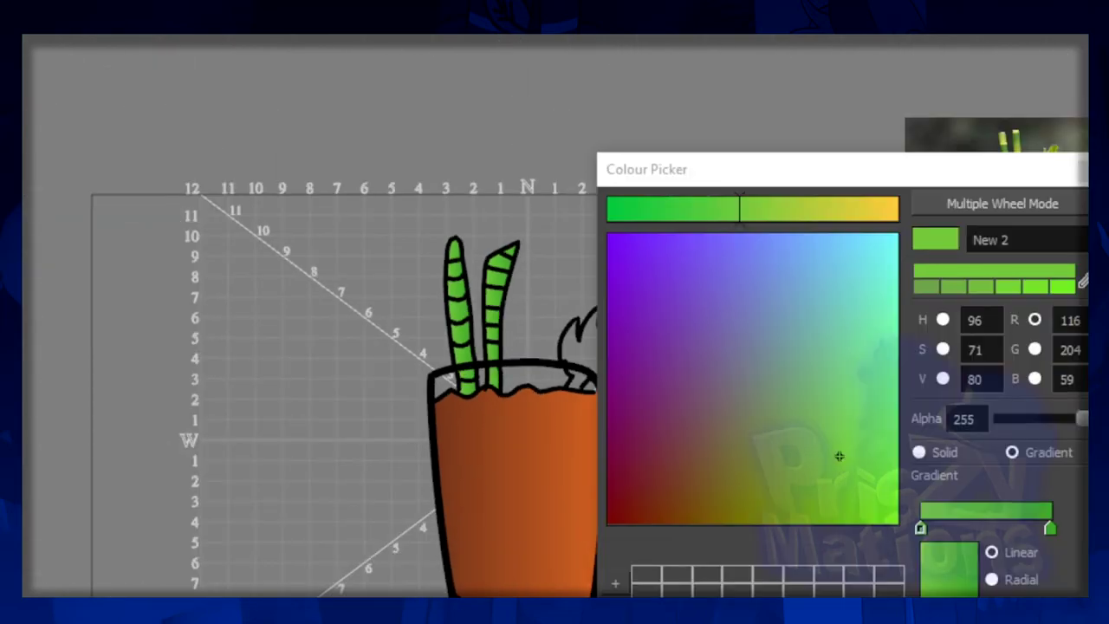
click(801, 474)
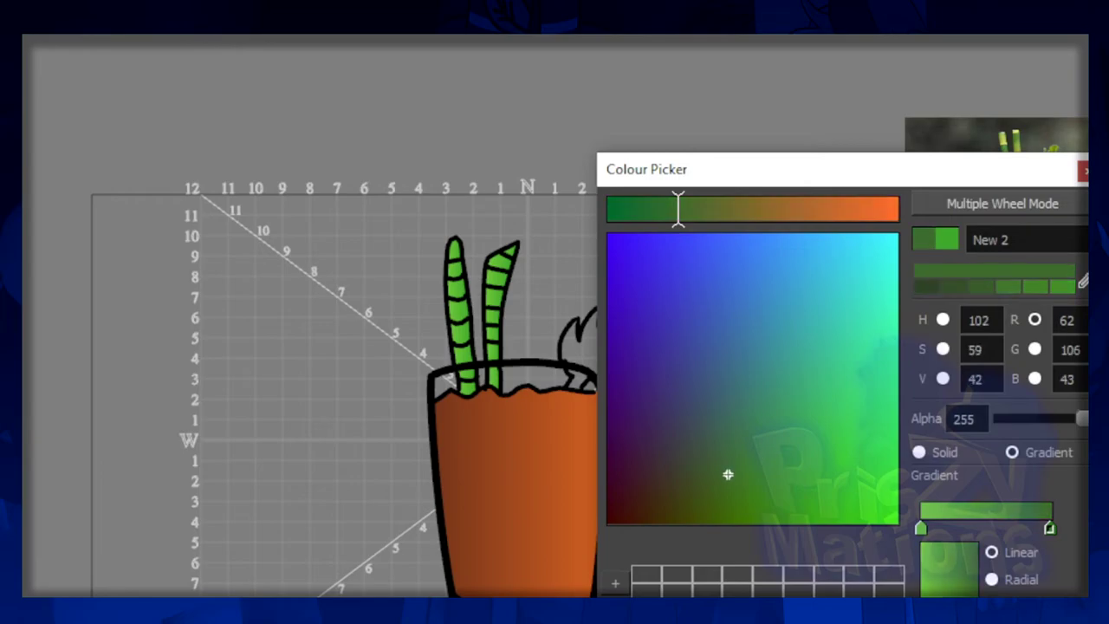
click(920, 527)
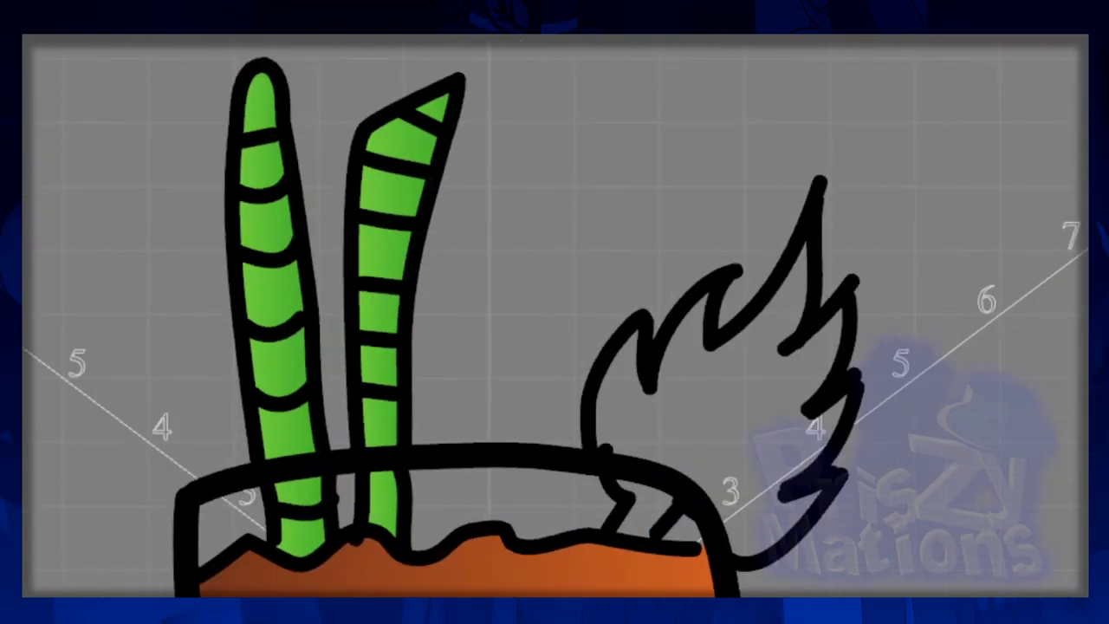
Step: Try a green fill on the leaf garnish and green strokes by the rim, undoing each
click(711, 433)
key(ctrl+z)
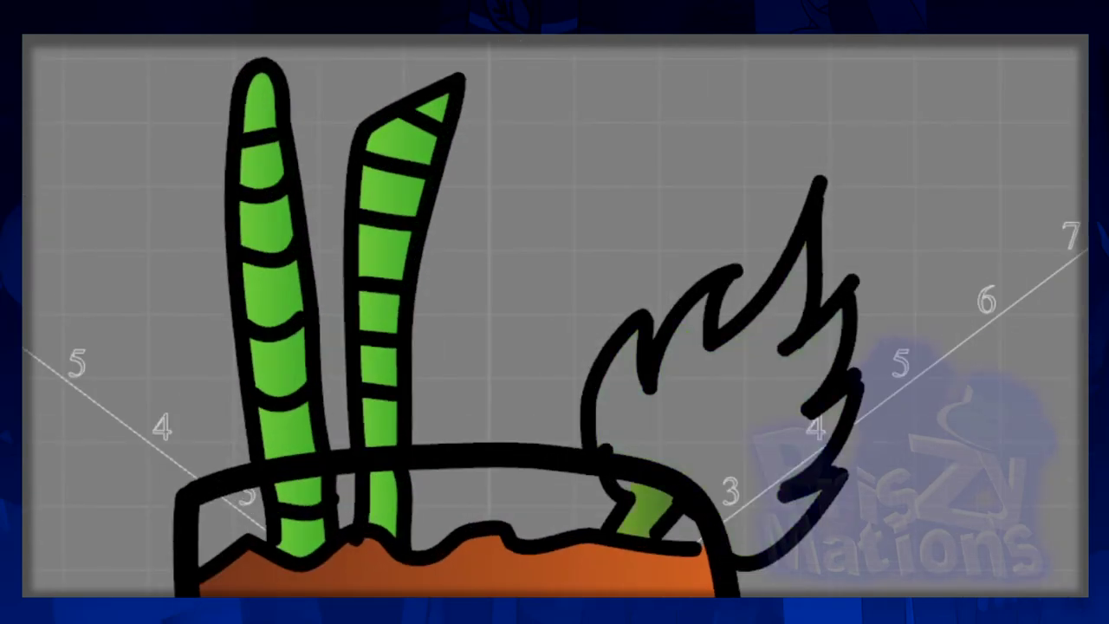
scroll(694, 390, up, 3)
scroll(607, 346, up, 3)
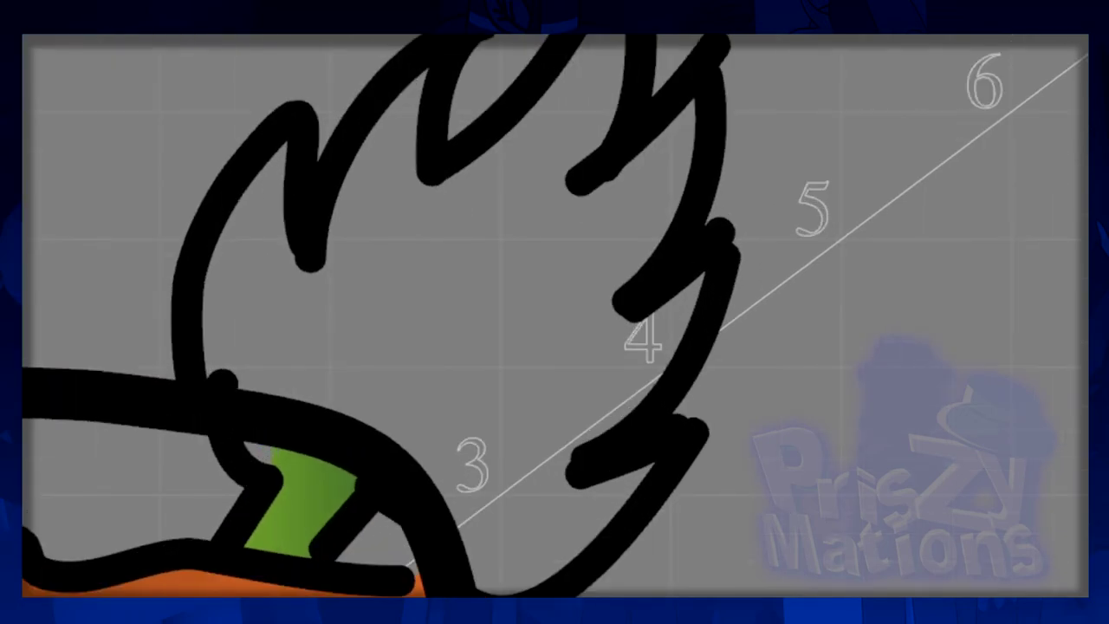
drag(221, 381, 251, 459)
key(ctrl+z)
drag(247, 434, 260, 468)
key(ctrl+z)
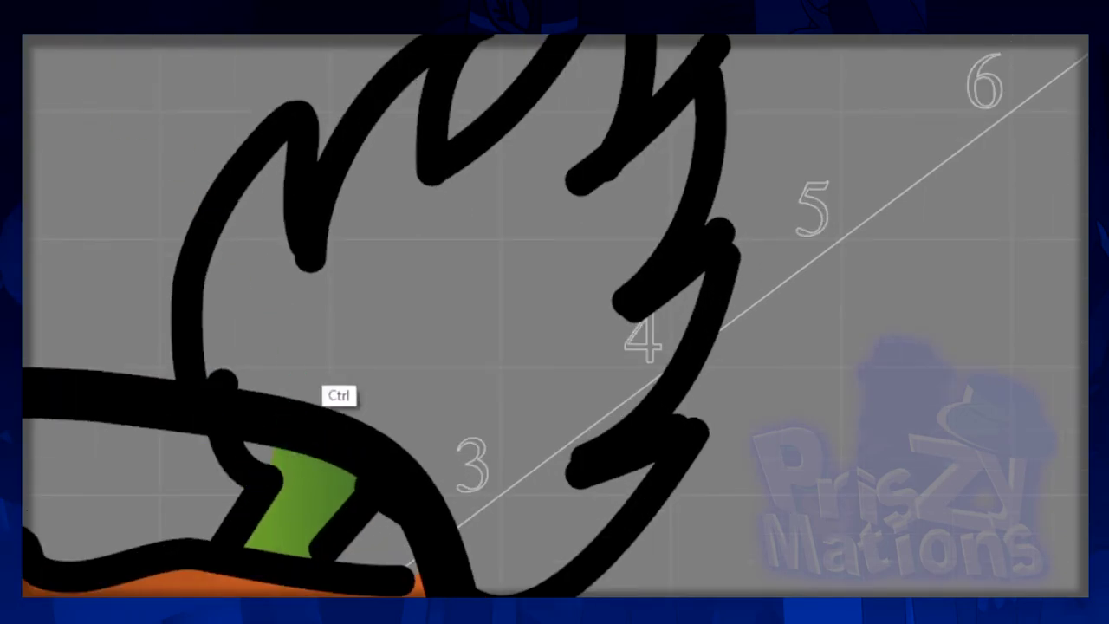